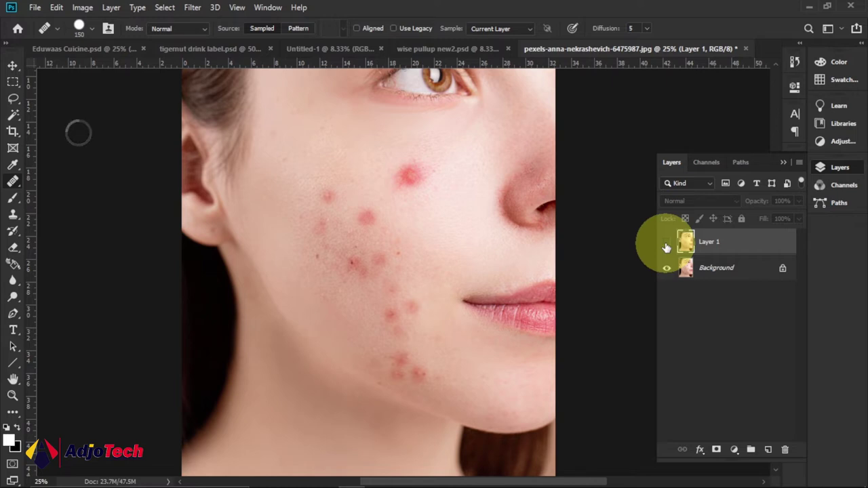
Compare the retouched Layer 1 with the original by toggling its visibility, then delete Layer 1.
click(661, 244)
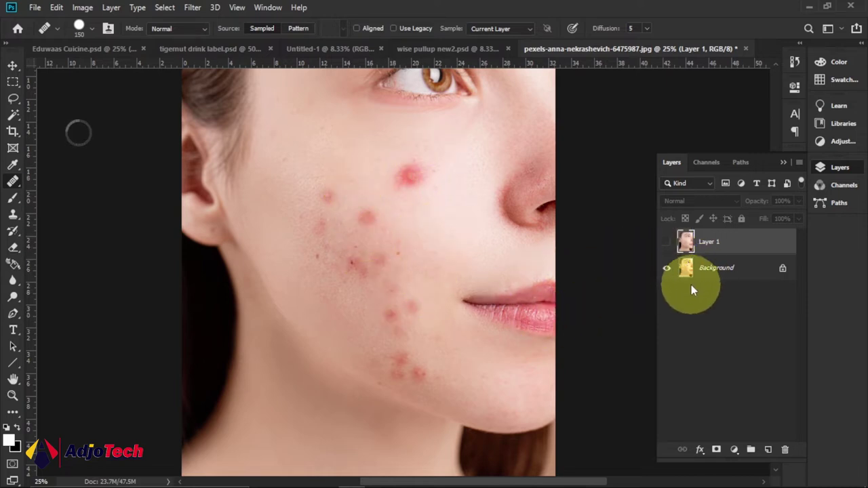
click(666, 242)
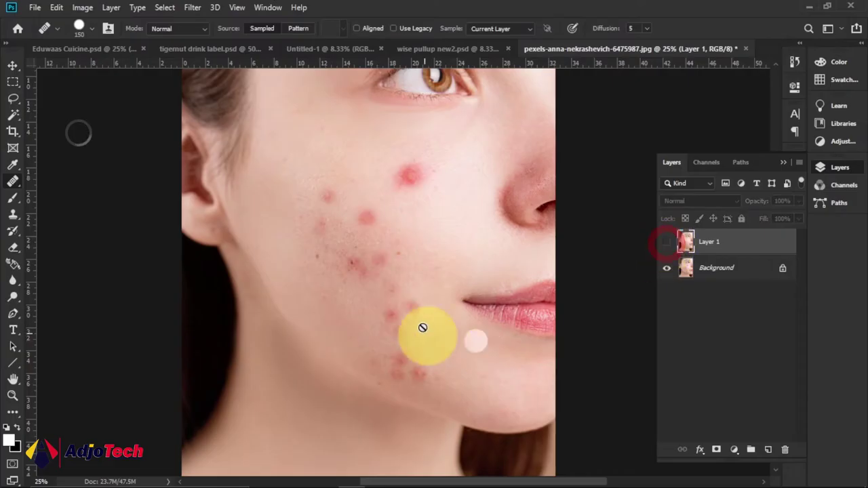
click(666, 242)
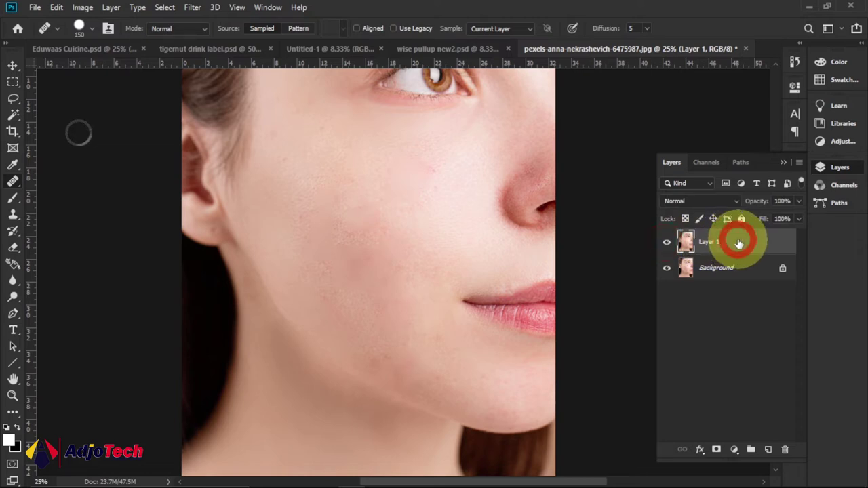
drag(739, 243, 786, 448)
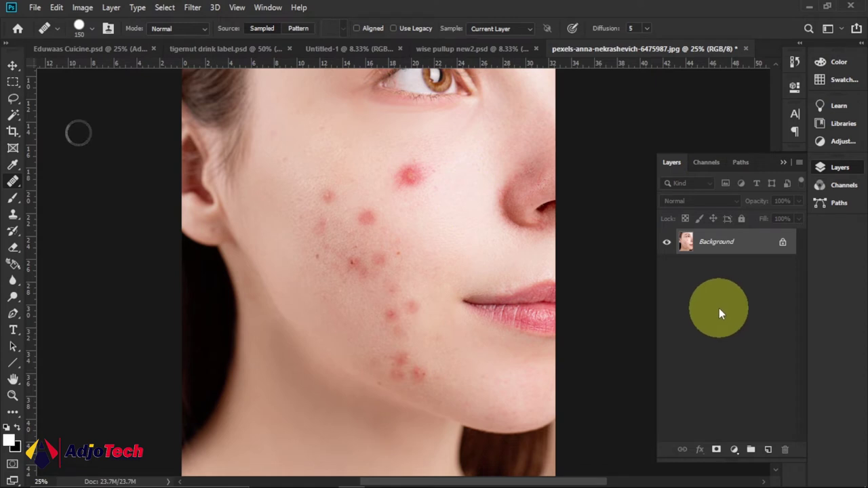
Duplicate the Background photo into a new Layer 1 and toggle its visibility.
key(ctrl+j)
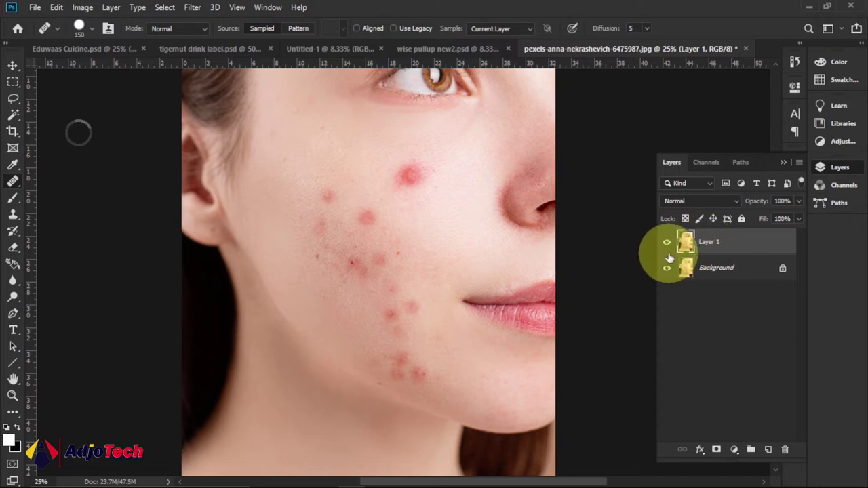
click(667, 244)
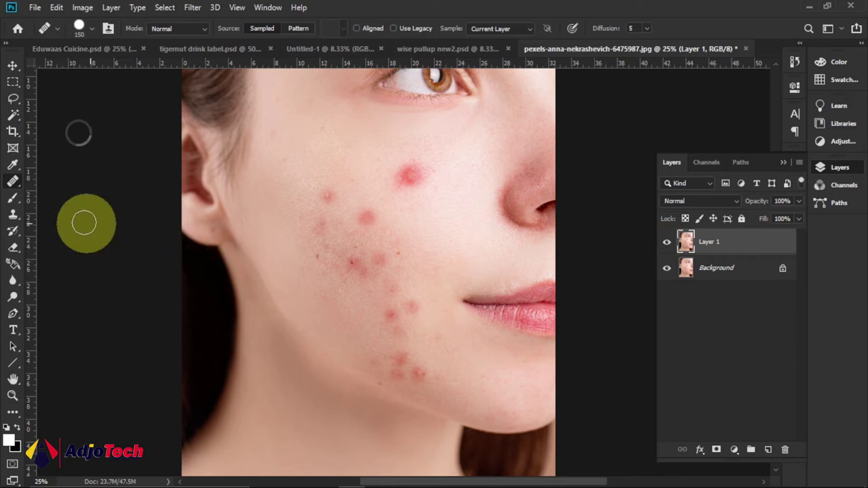
Switch to the Healing Brush Tool and hold Alt to sample clean skin.
right_click(12, 183)
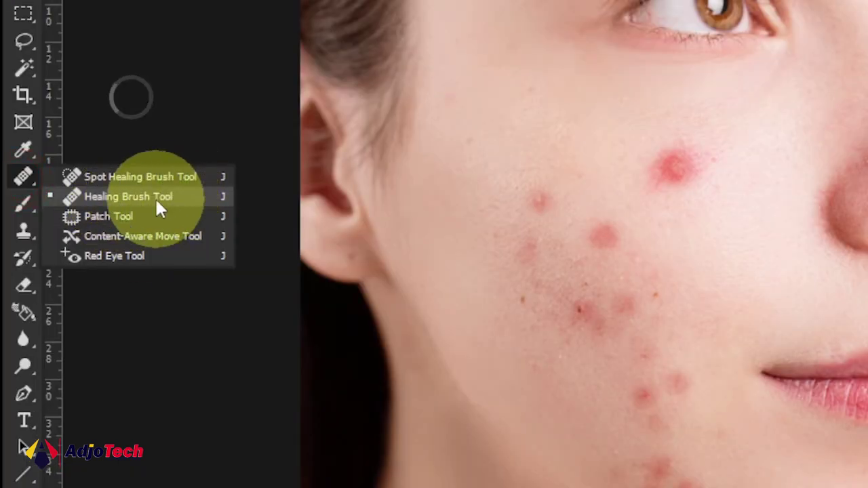
click(139, 200)
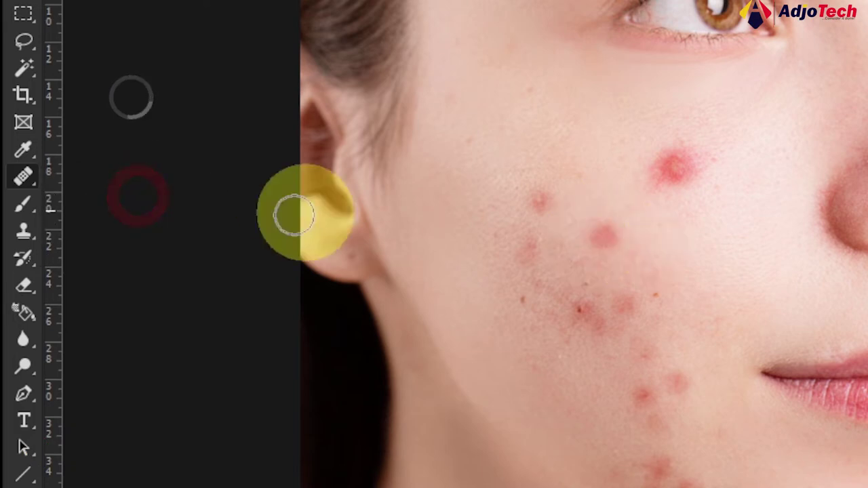
click(24, 178)
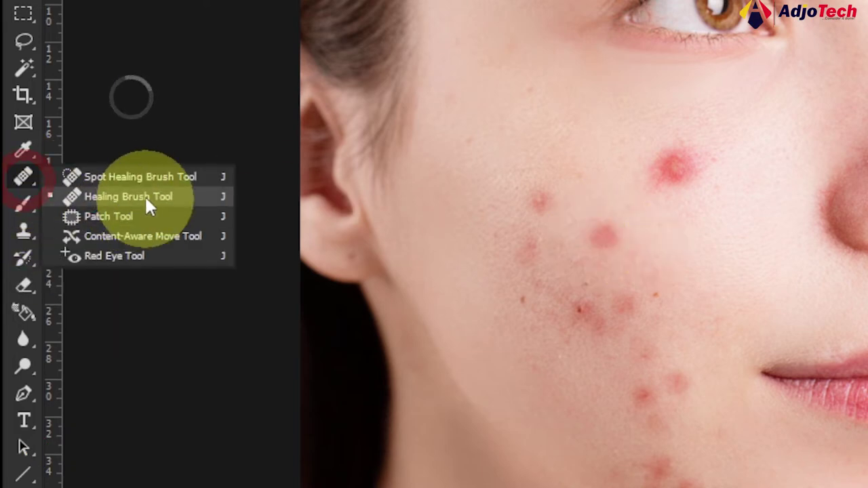
click(146, 196)
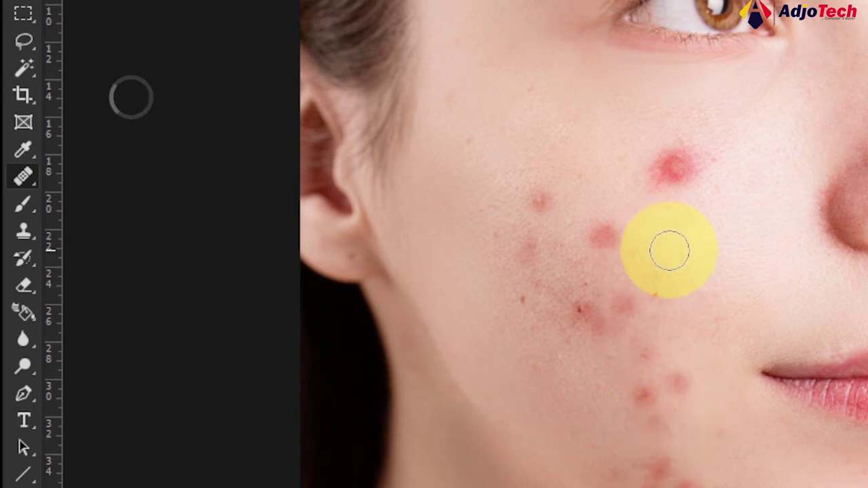
key(alt)
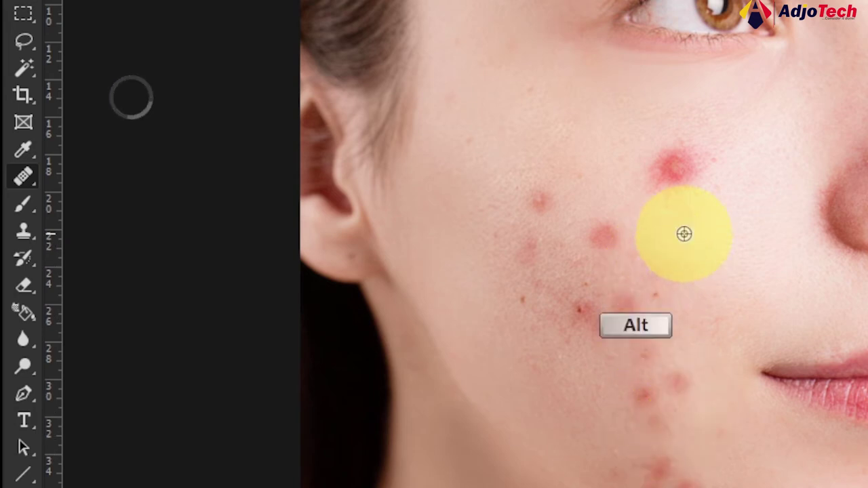
Sample clean cheek skin and heal the blemishes on the upper and middle cheek.
alt+click(683, 233)
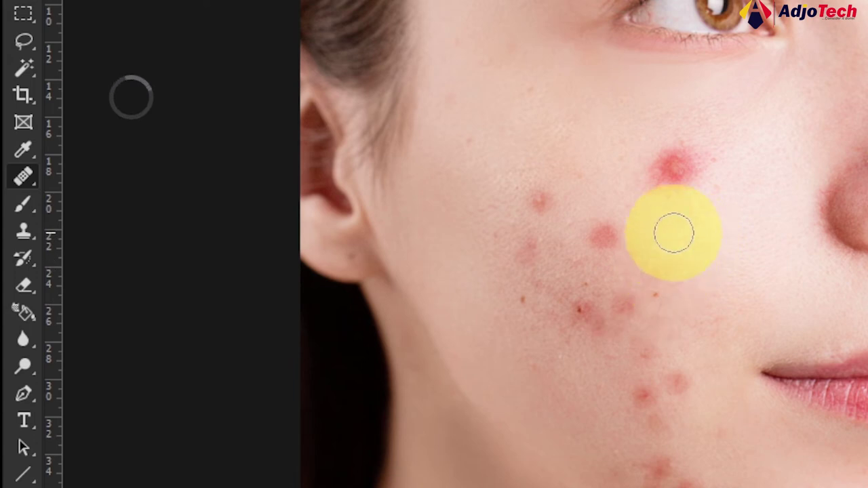
click(658, 183)
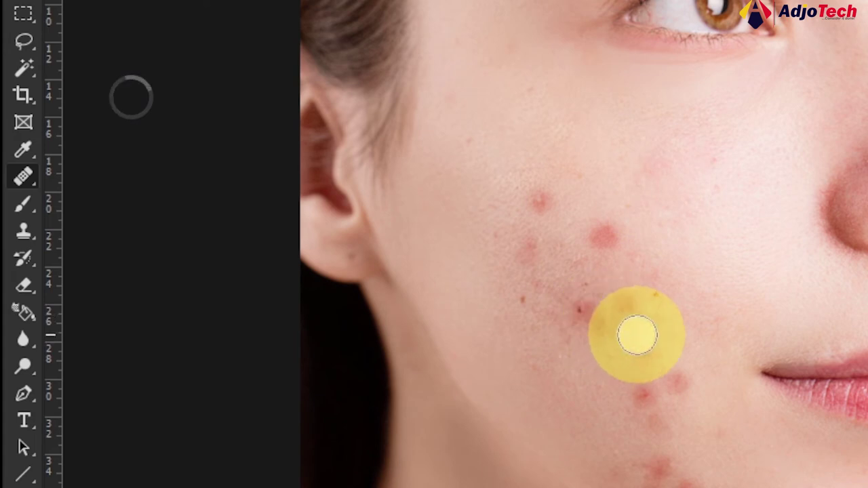
click(603, 228)
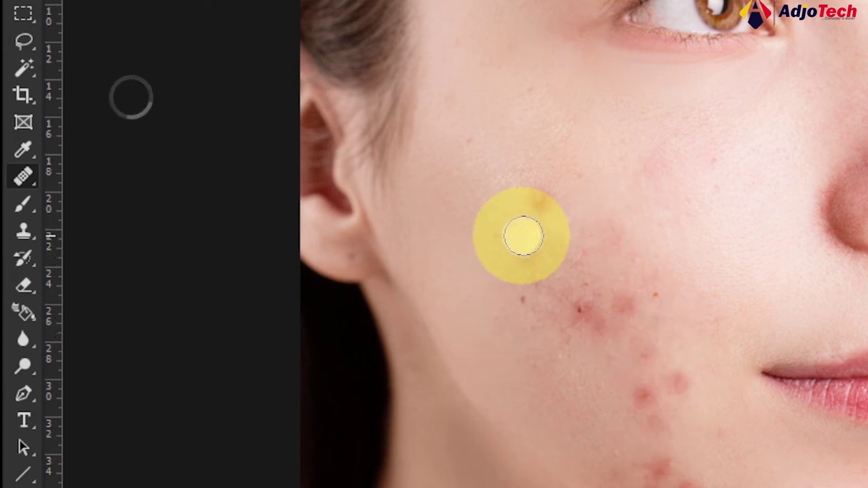
click(535, 202)
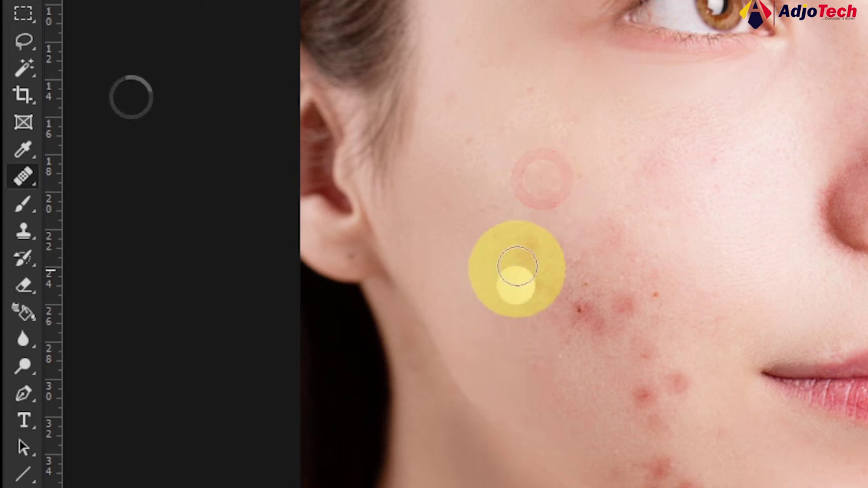
click(528, 257)
Heal the acne spots on the lower cheek, along the jawline and near the chin.
click(524, 290)
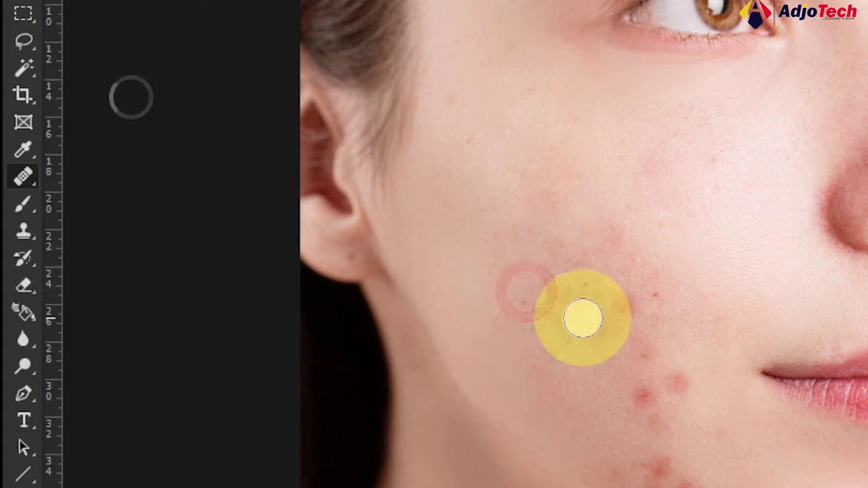
click(581, 300)
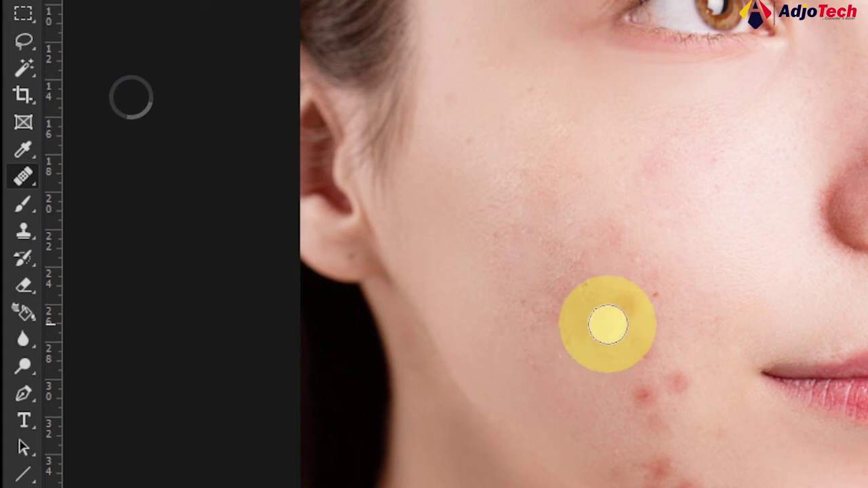
click(630, 305)
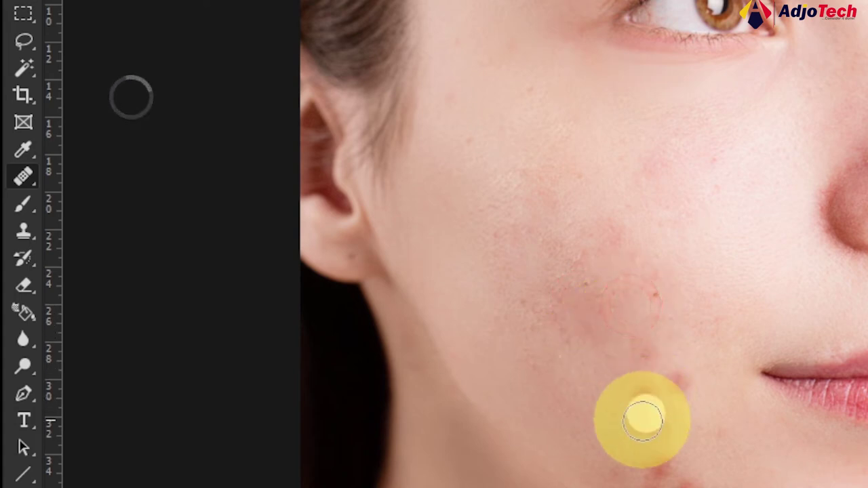
click(641, 394)
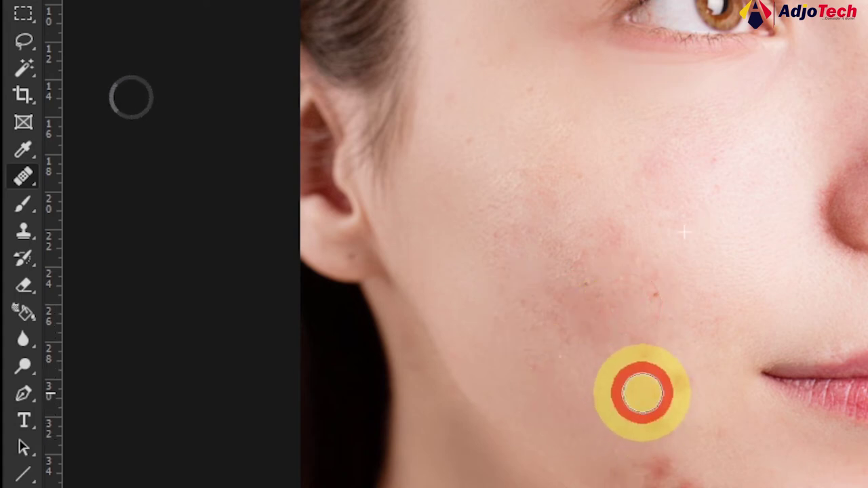
drag(686, 399, 671, 376)
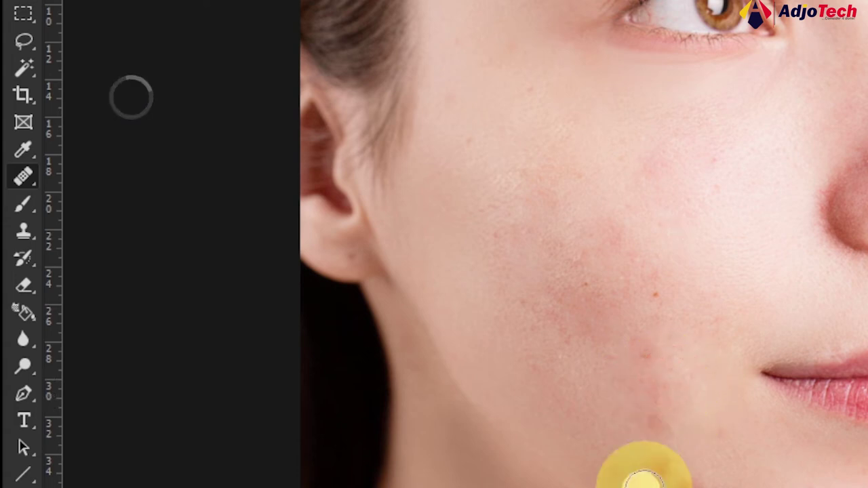
click(649, 467)
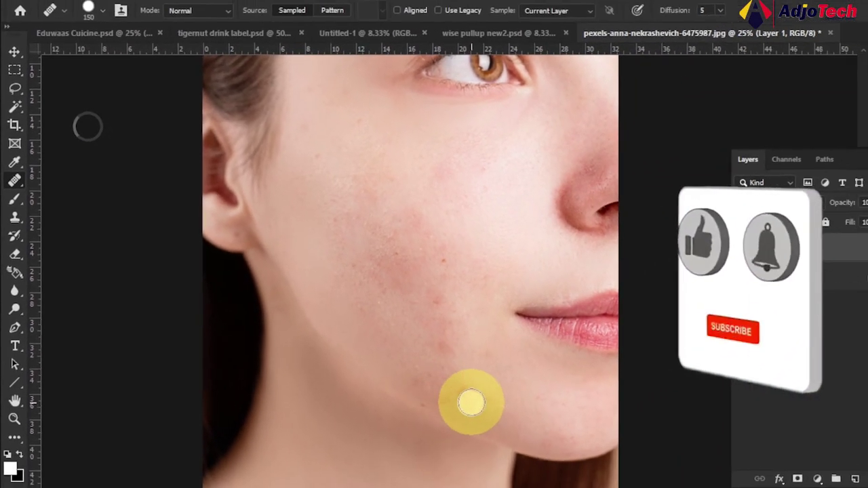
Heal five more remaining spots on the lower and middle cheek.
click(433, 384)
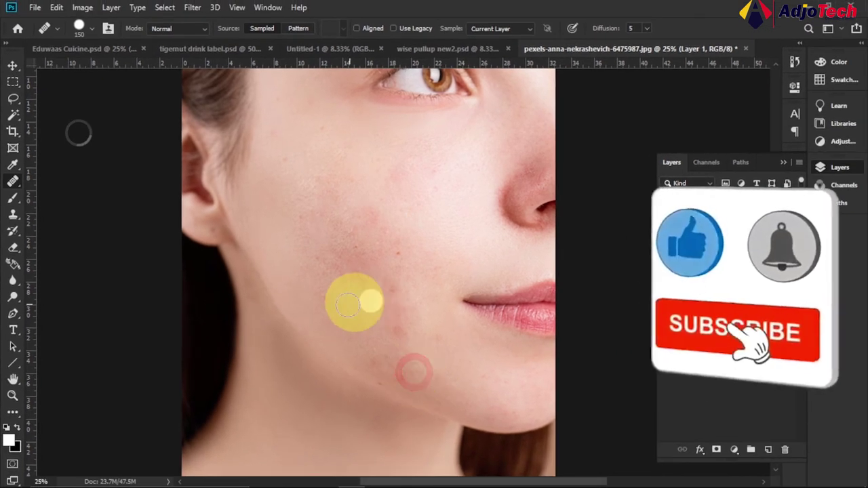
click(391, 305)
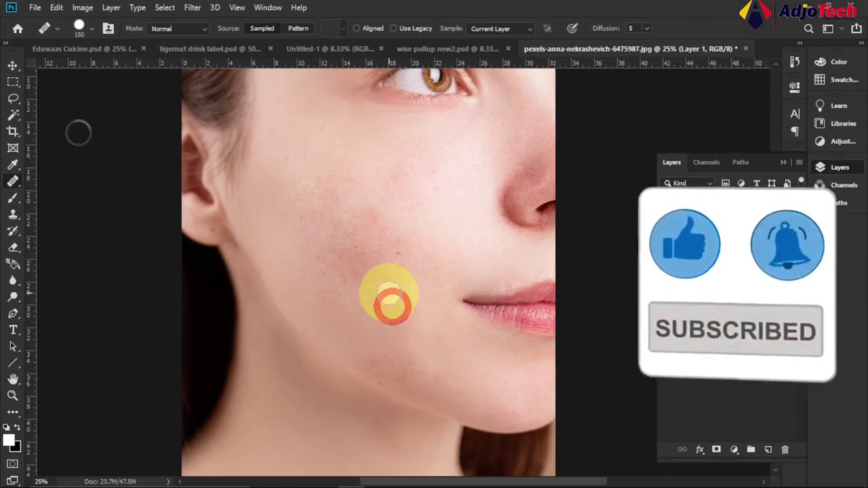
click(395, 287)
click(402, 252)
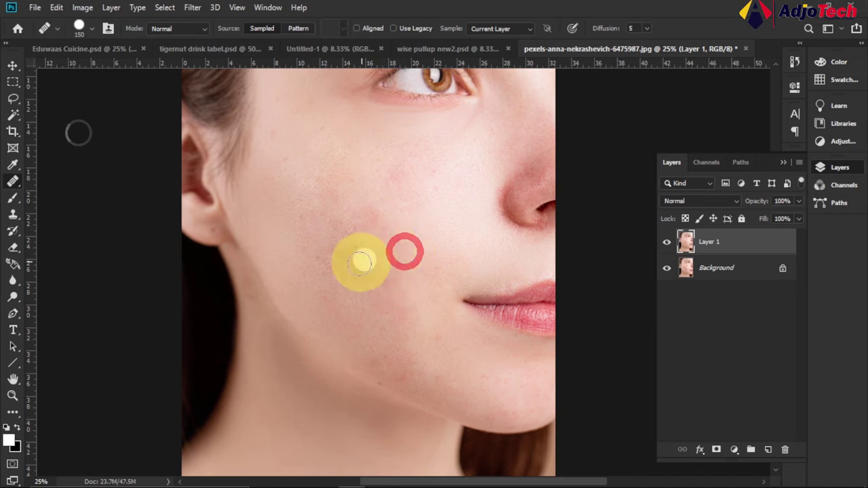
click(339, 268)
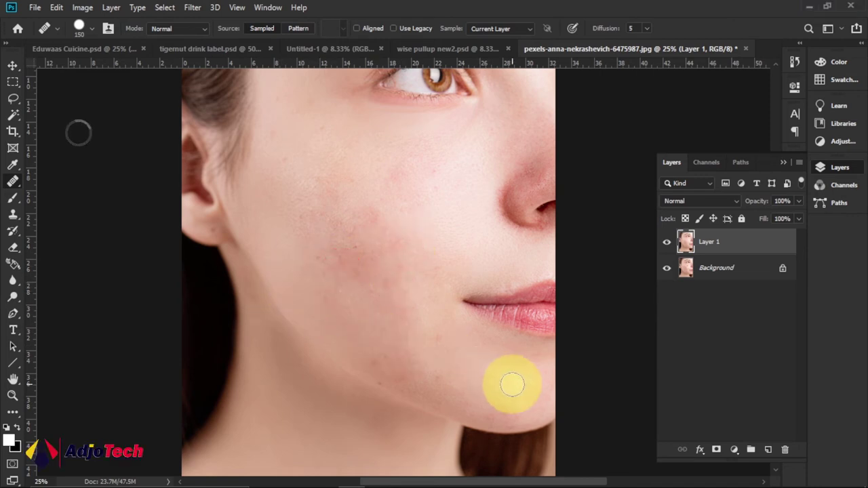
Compare Layer 1 with the original, heal one last faint spot, and open Filter.
click(667, 243)
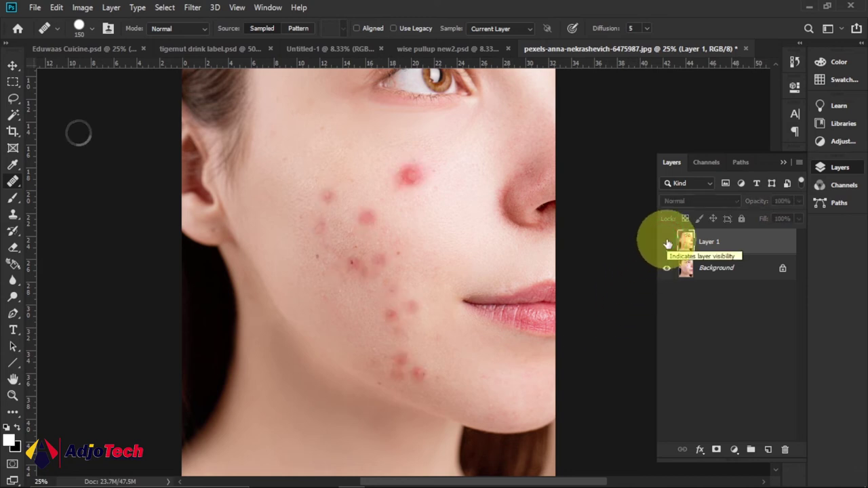
click(667, 243)
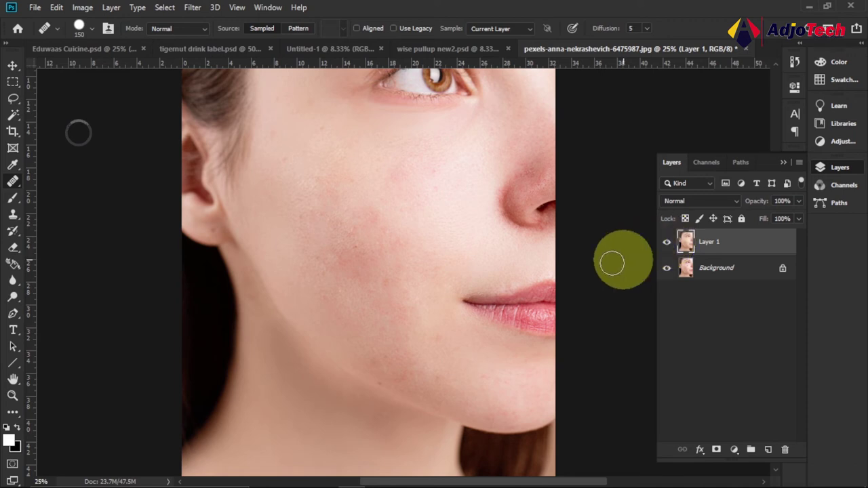
click(365, 267)
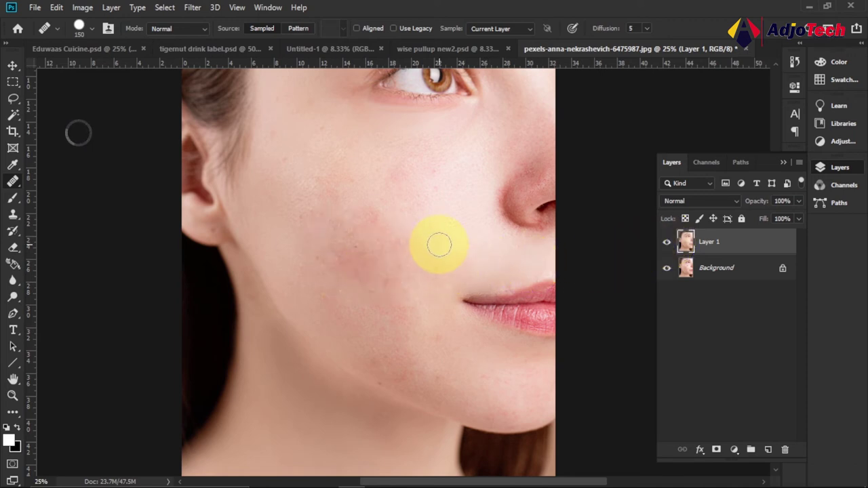
click(194, 8)
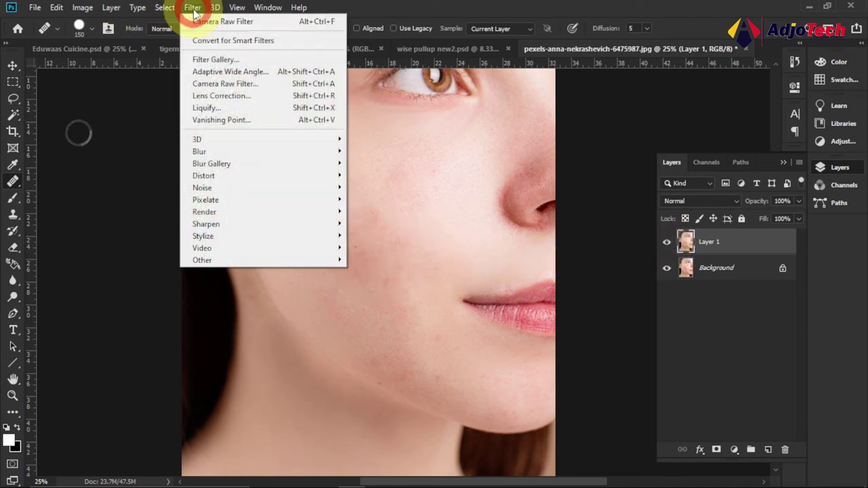
In the Camera Raw Filter, set Detail Sharpening to 67 and Noise Reduction to 32.
click(229, 85)
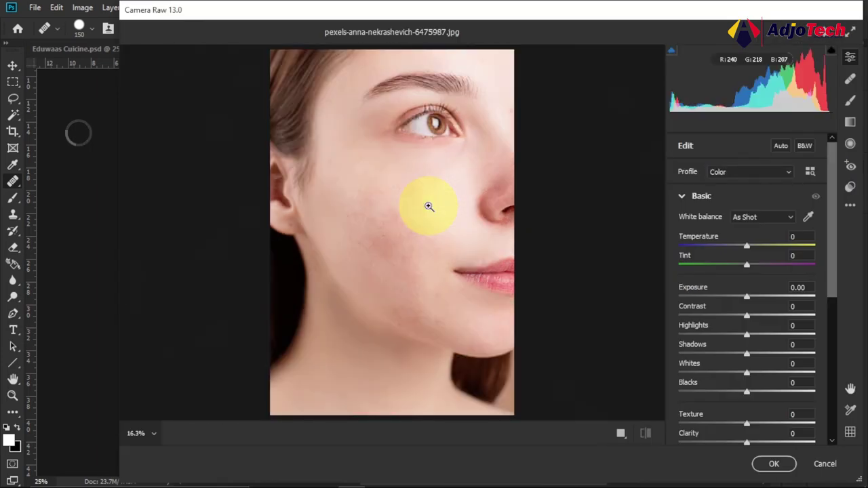
click(680, 197)
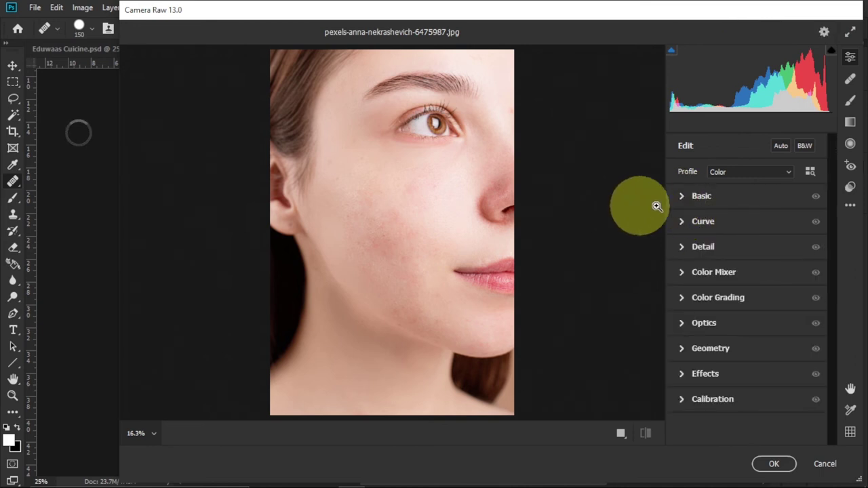
click(681, 248)
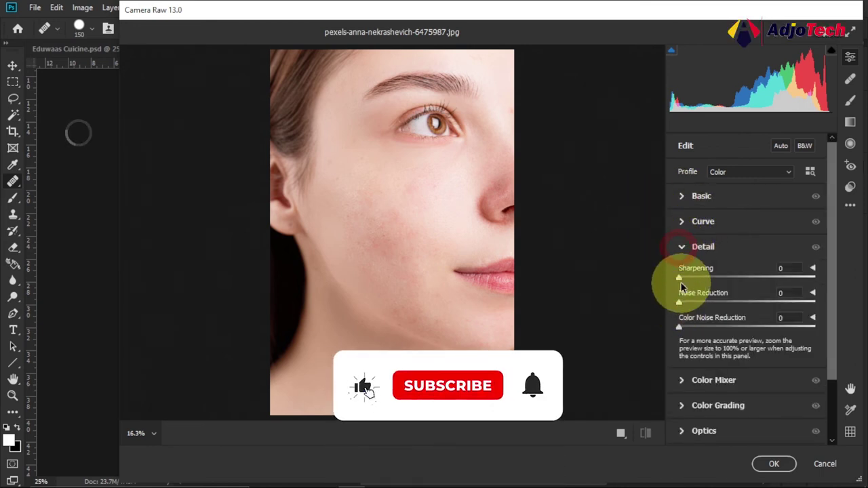
drag(680, 279, 738, 280)
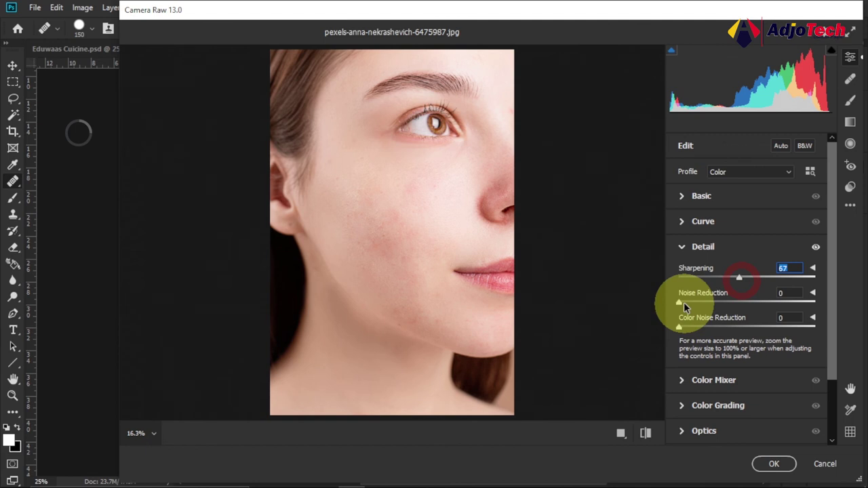
drag(683, 303, 721, 302)
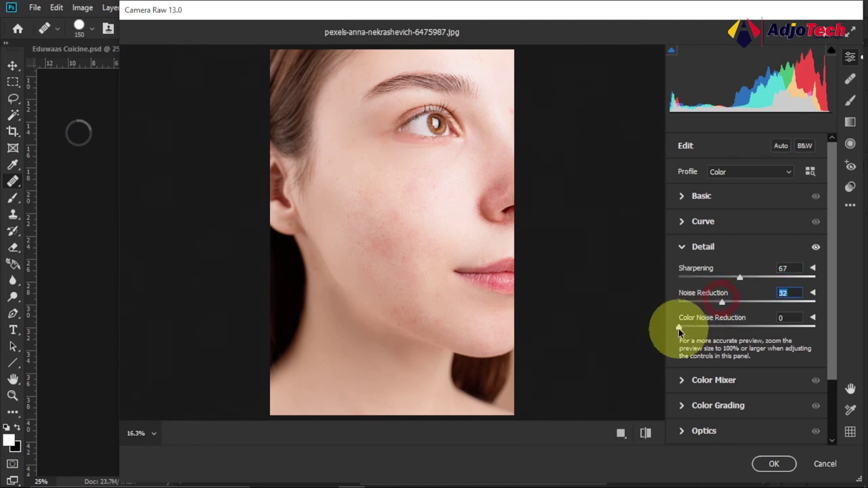
Apply the Camera Raw adjustments and warm the colour temperature slightly.
click(682, 246)
click(681, 196)
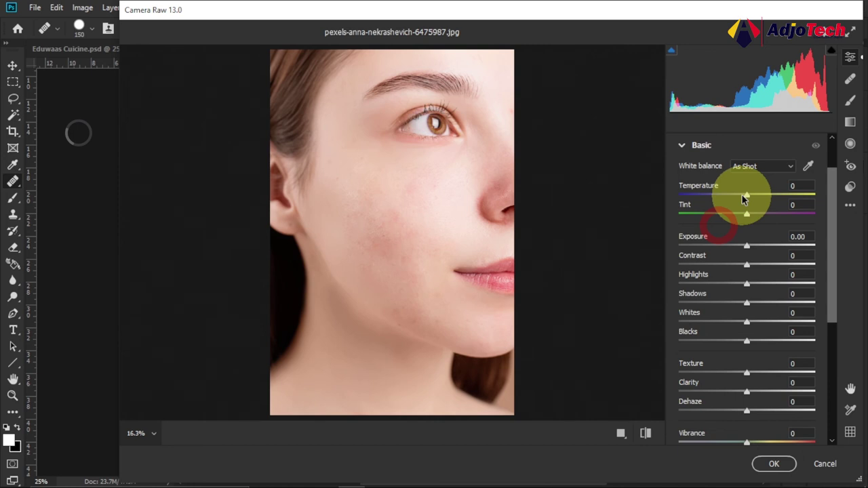
drag(744, 198, 750, 196)
click(775, 467)
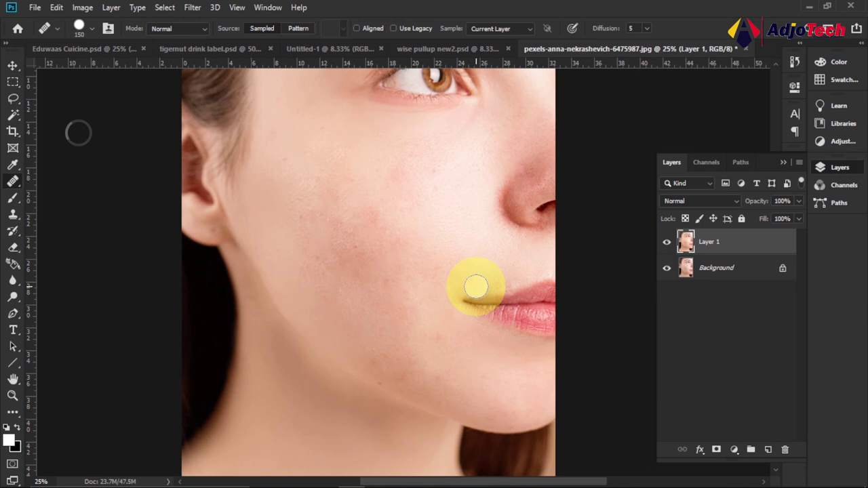
click(667, 243)
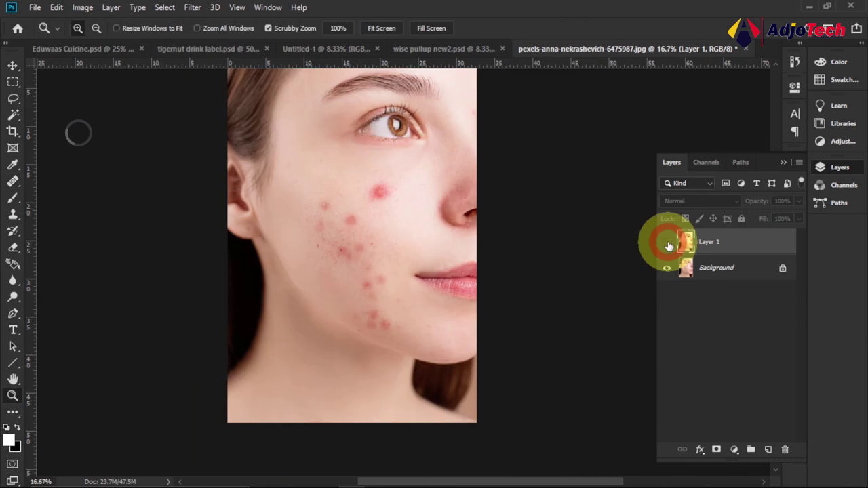
click(667, 243)
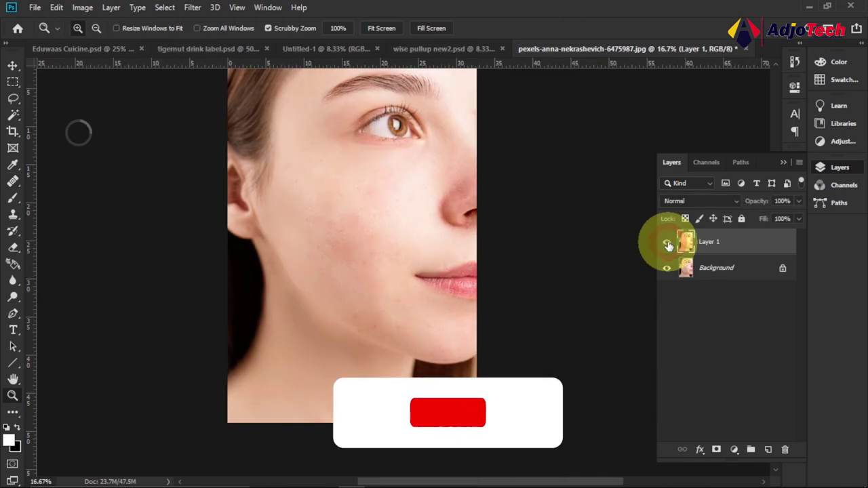